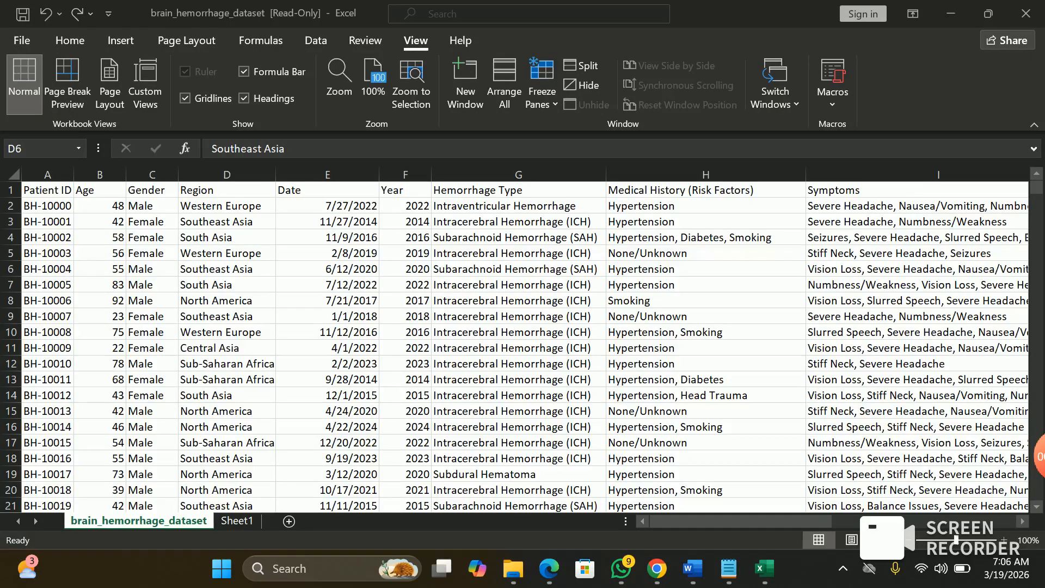
# Look through the patient records in the brain_hemorrhage_dataset sheet, from the header row down to about row 51
pyautogui.scroll(-5, 523, 349)
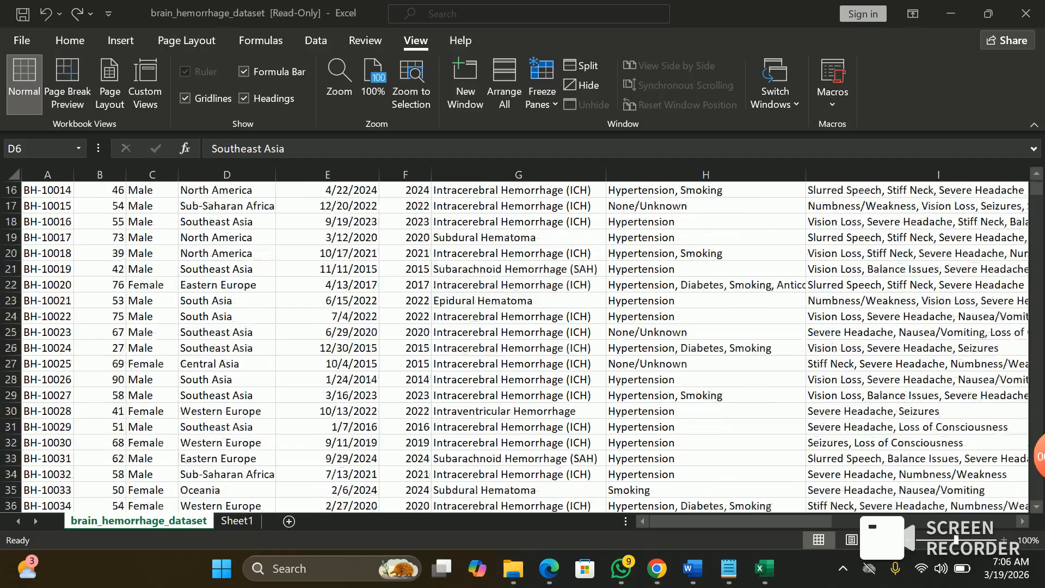
pyautogui.scroll(4, 523, 349)
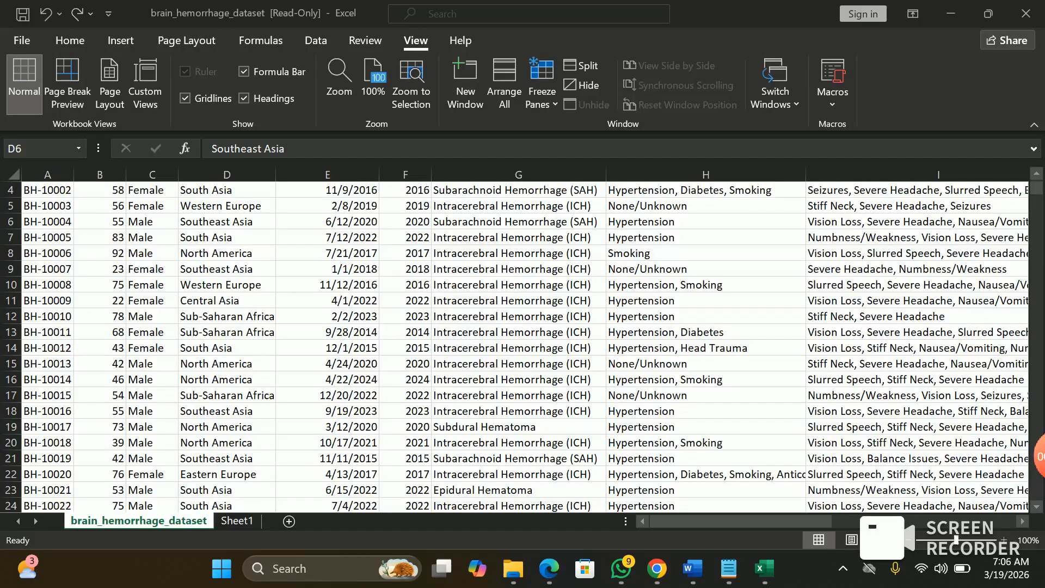
pyautogui.scroll(-1, 523, 348)
pyautogui.scroll(2, 523, 348)
pyautogui.scroll(-10, 523, 348)
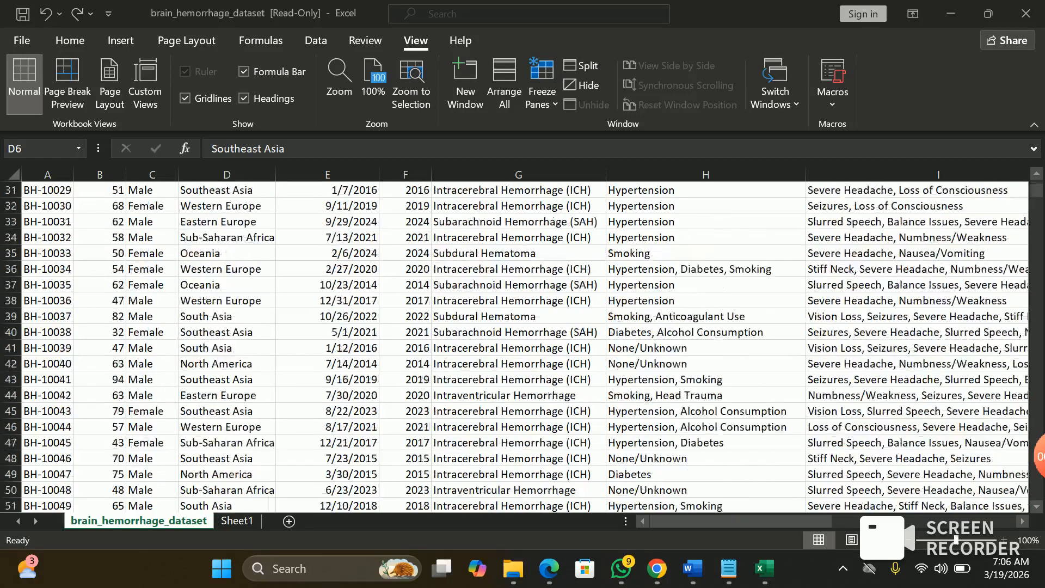
pyautogui.scroll(10, 523, 348)
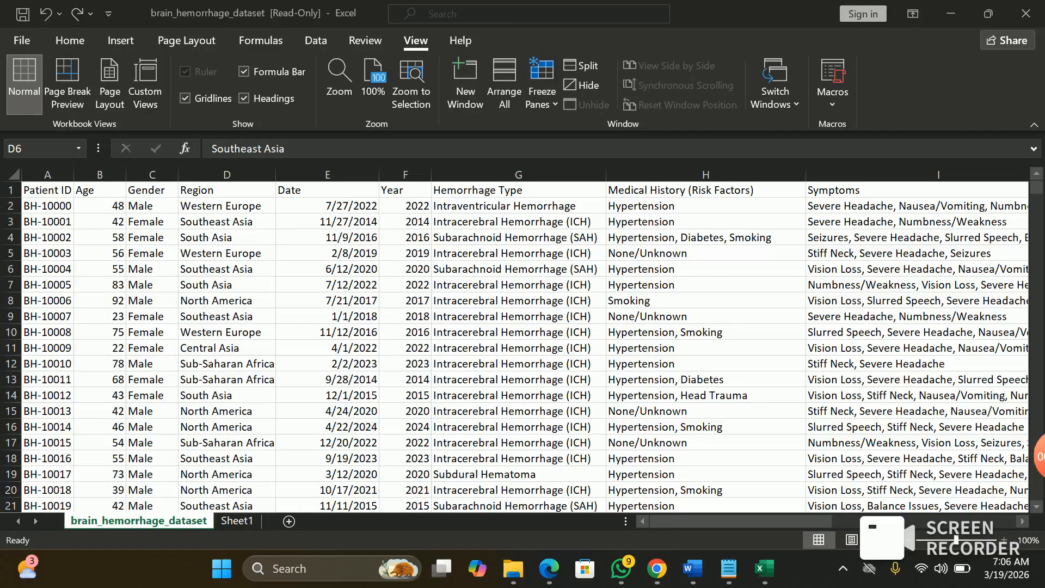
pyautogui.scroll(-6, 523, 348)
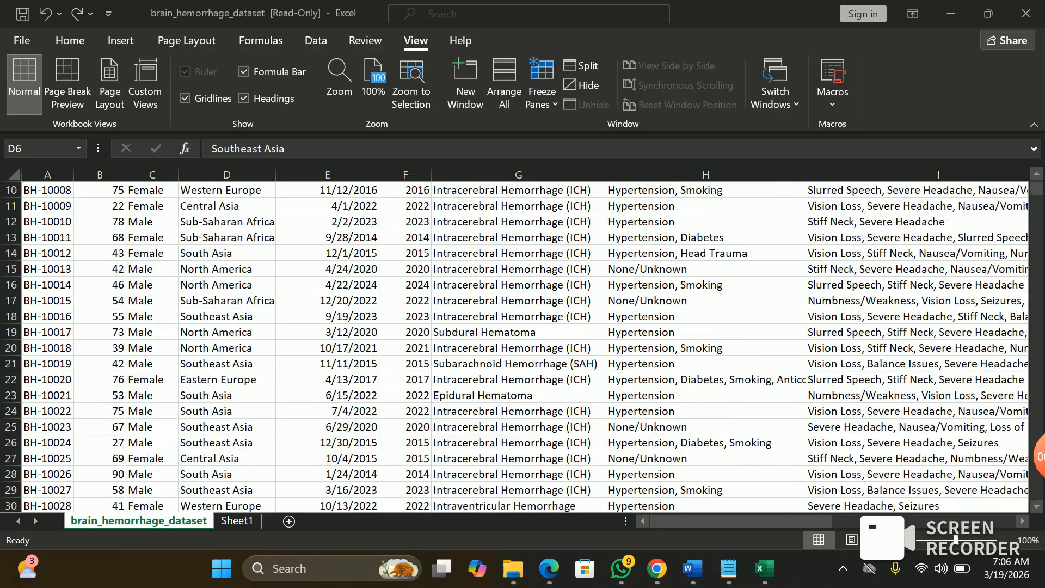
pyautogui.scroll(6, 522, 349)
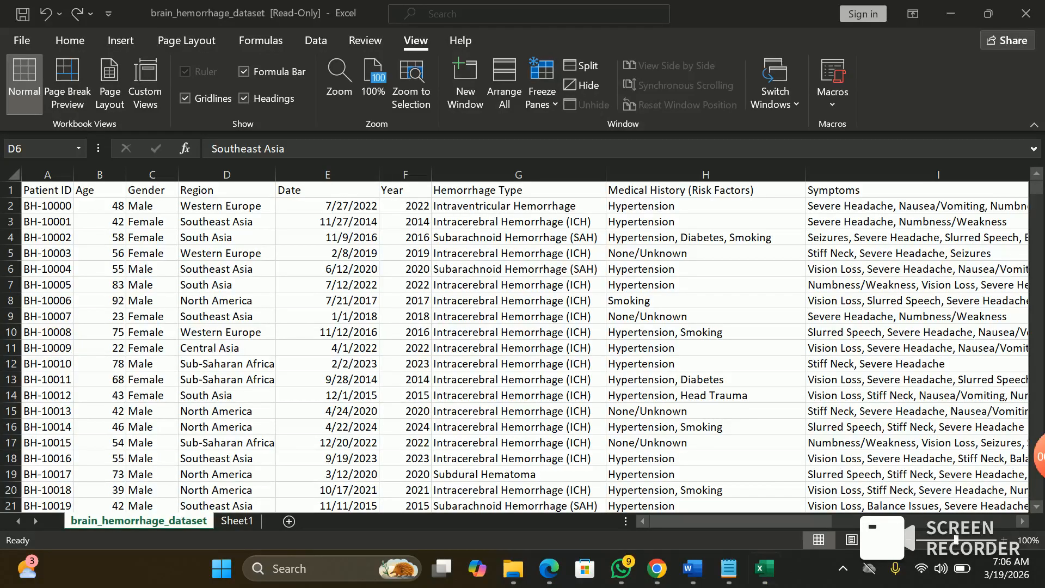
pyautogui.moveTo(727, 522)
pyautogui.mouseDown()
pyautogui.moveTo(911, 522)
pyautogui.moveTo(728, 522)
pyautogui.mouseUp()
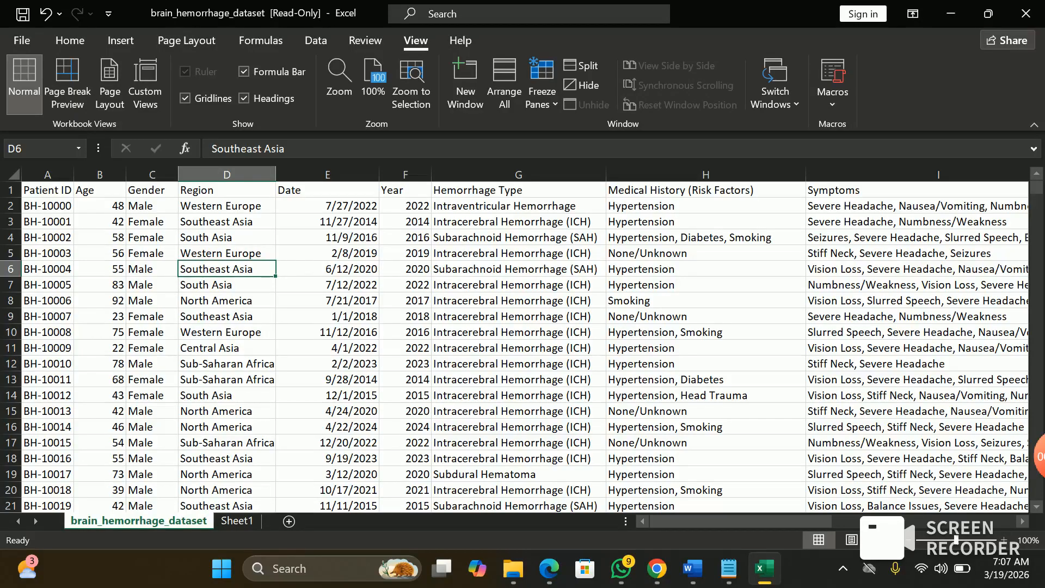
# Split the brain_hemorrhage_dataset sheet horizontally into two panes directly above row 11
pyautogui.click(254, 333)
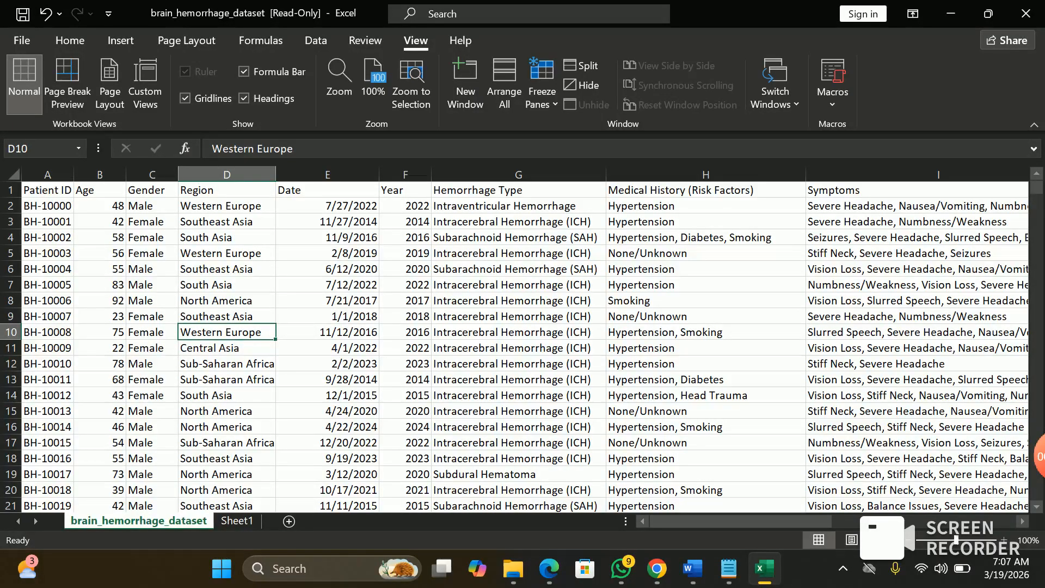
pyautogui.click(47, 348)
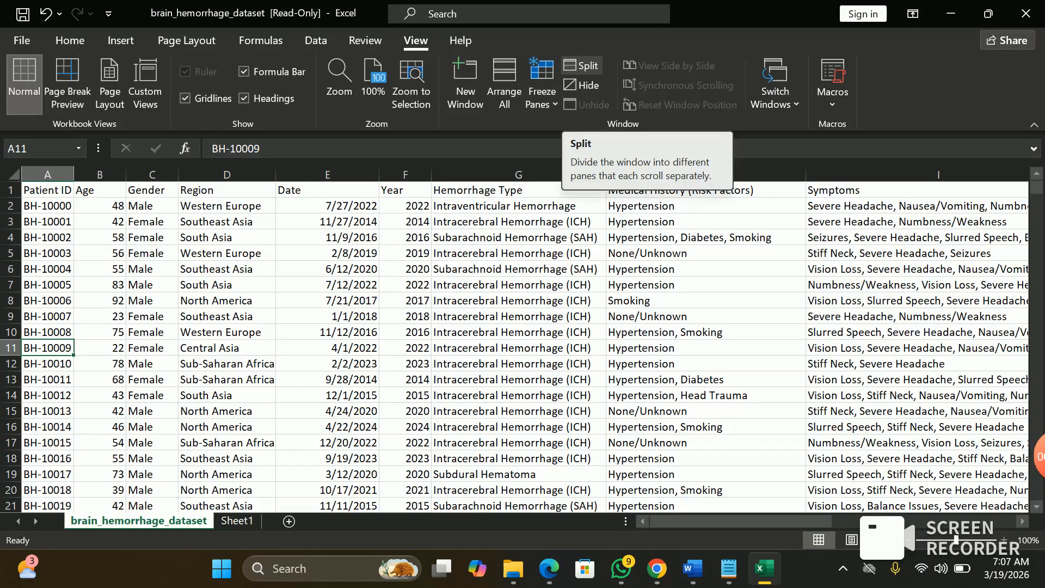
pyautogui.click(581, 66)
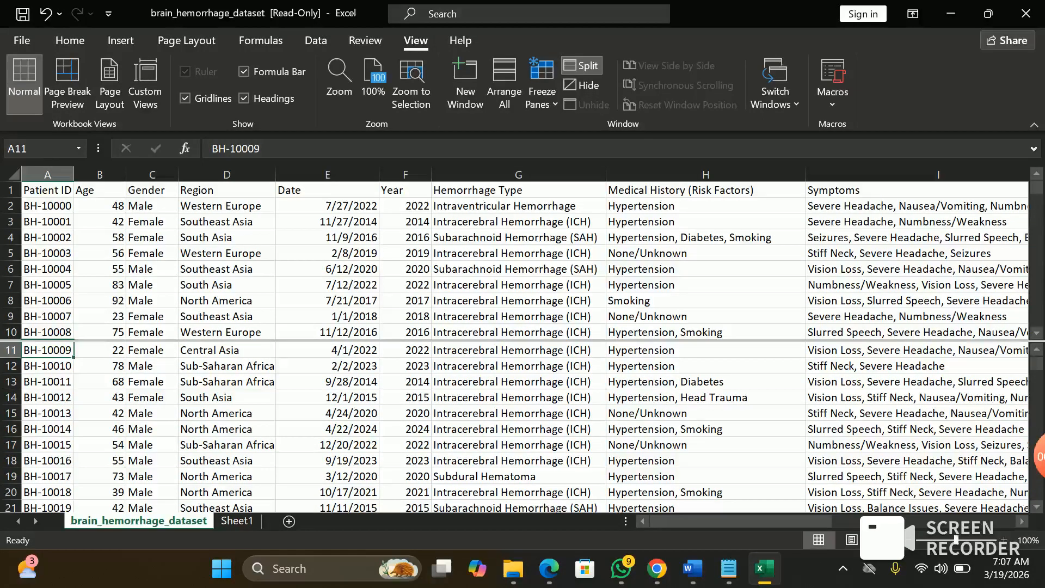
# Compare the last records down to row 3001 in the lower pane with the first ten rows in the upper pane
pyautogui.click(327, 397)
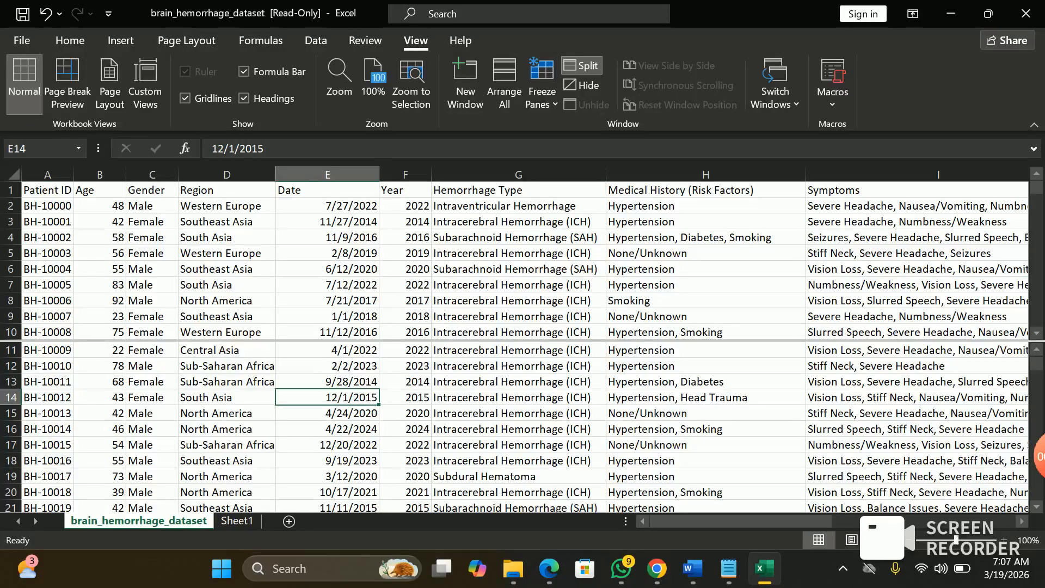
pyautogui.scroll(-16, 517, 427)
pyautogui.scroll(-16, 517, 428)
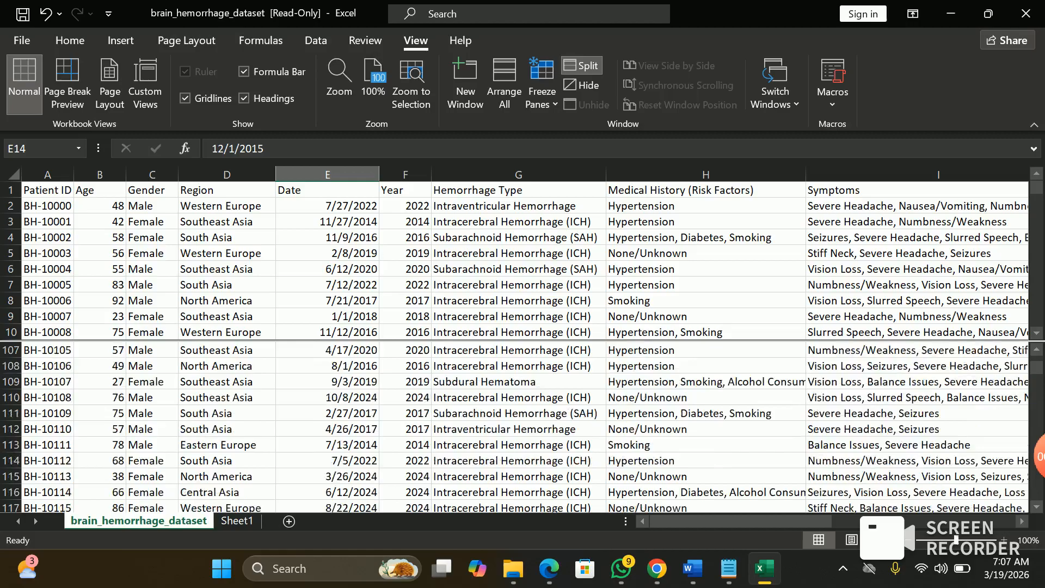
pyautogui.click(227, 382)
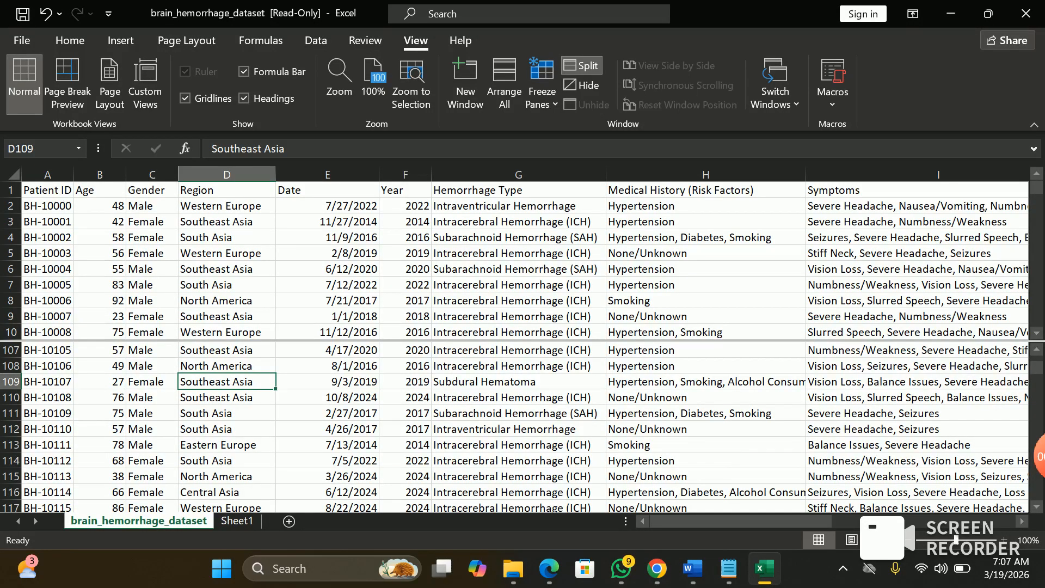
pyautogui.hotkey('ctrl', 'Down')
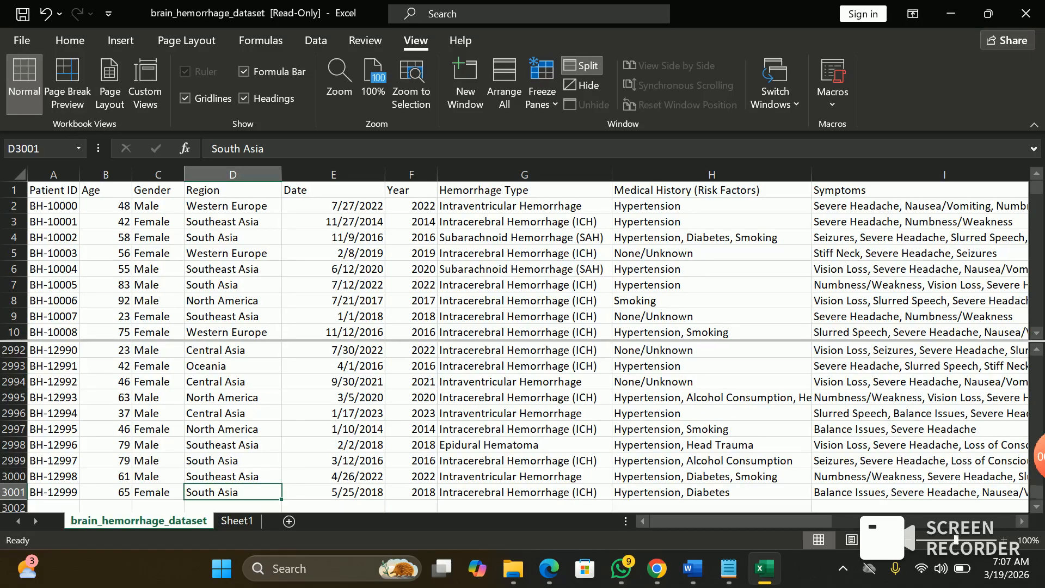
pyautogui.scroll(-1, 515, 428)
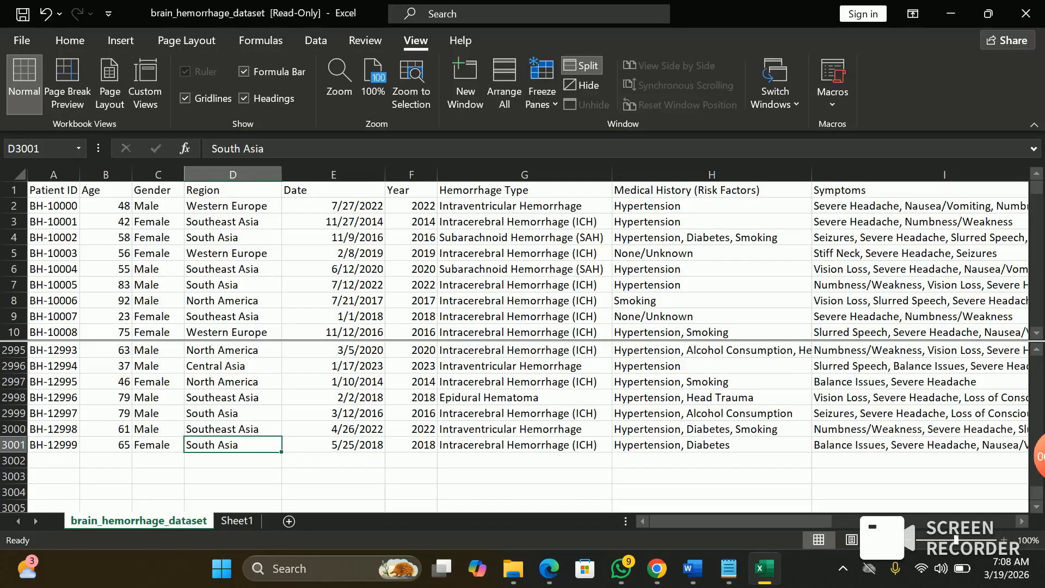
pyautogui.scroll(1, 515, 428)
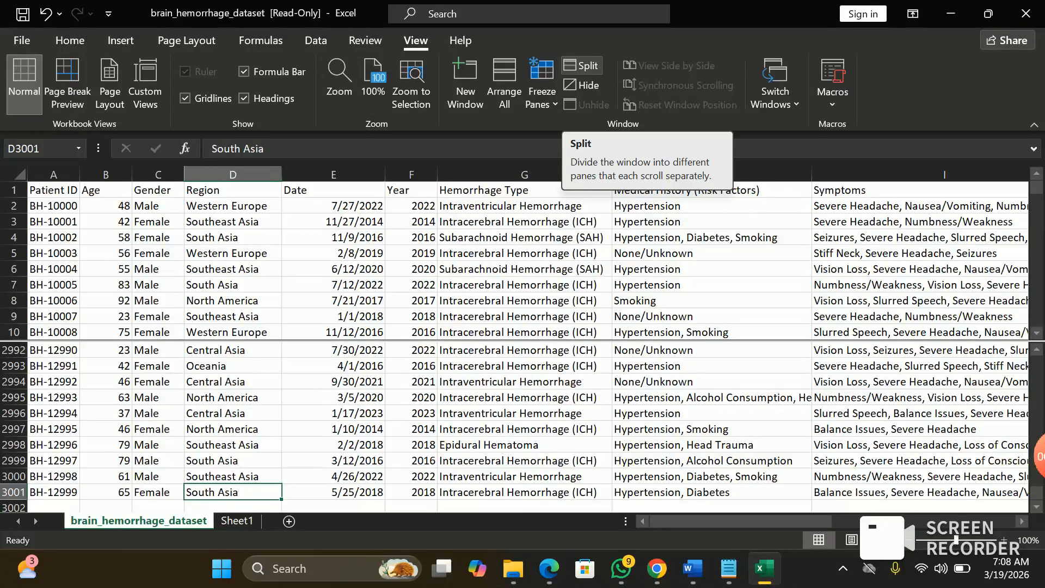
# Remove the horizontal split and look across the columns to Outcome and back to Patient ID
pyautogui.click(581, 65)
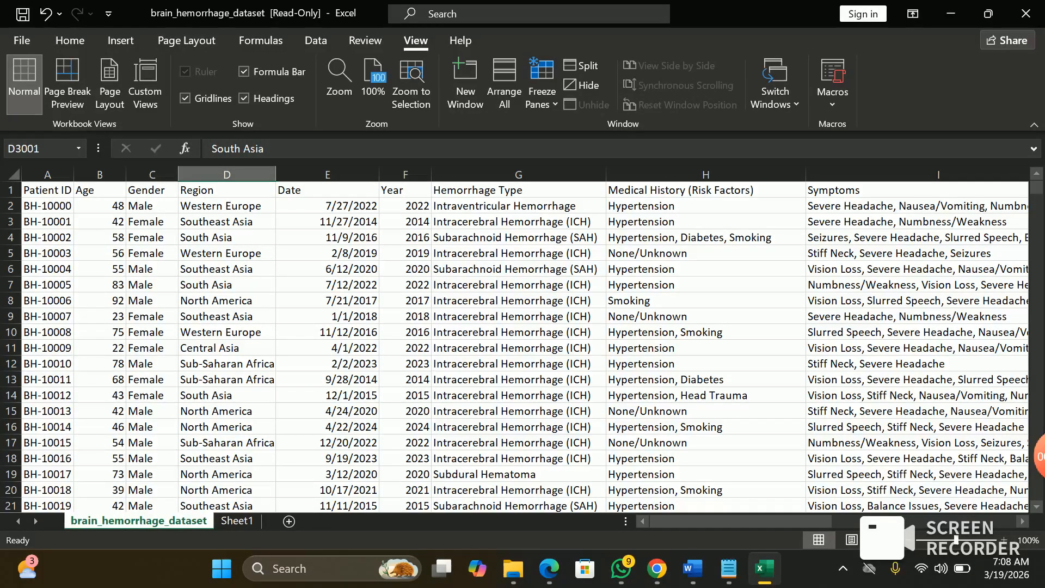
pyautogui.moveTo(708, 522); pyautogui.dragTo(889, 521)
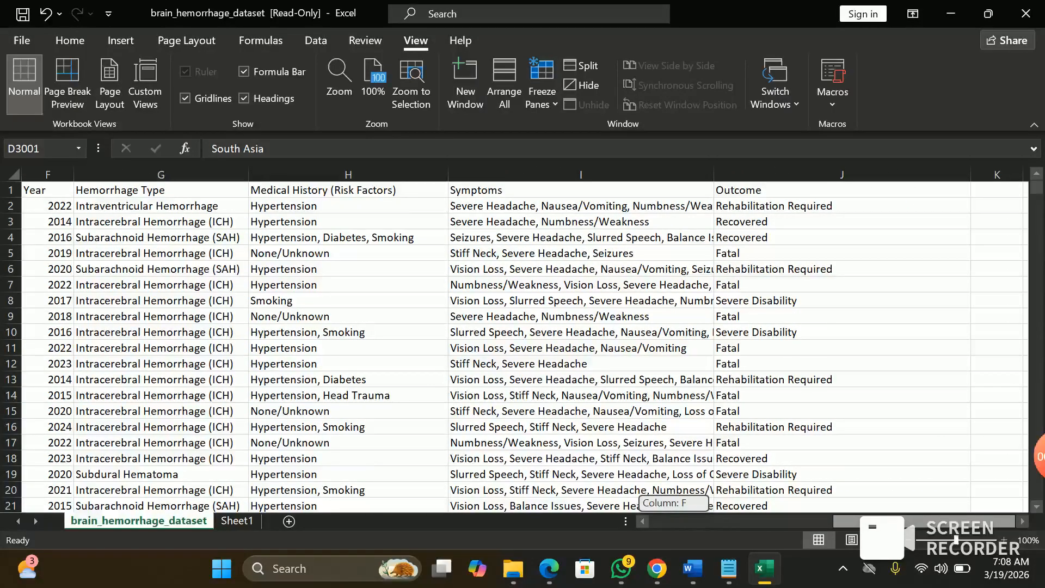
pyautogui.moveTo(889, 522); pyautogui.dragTo(707, 522)
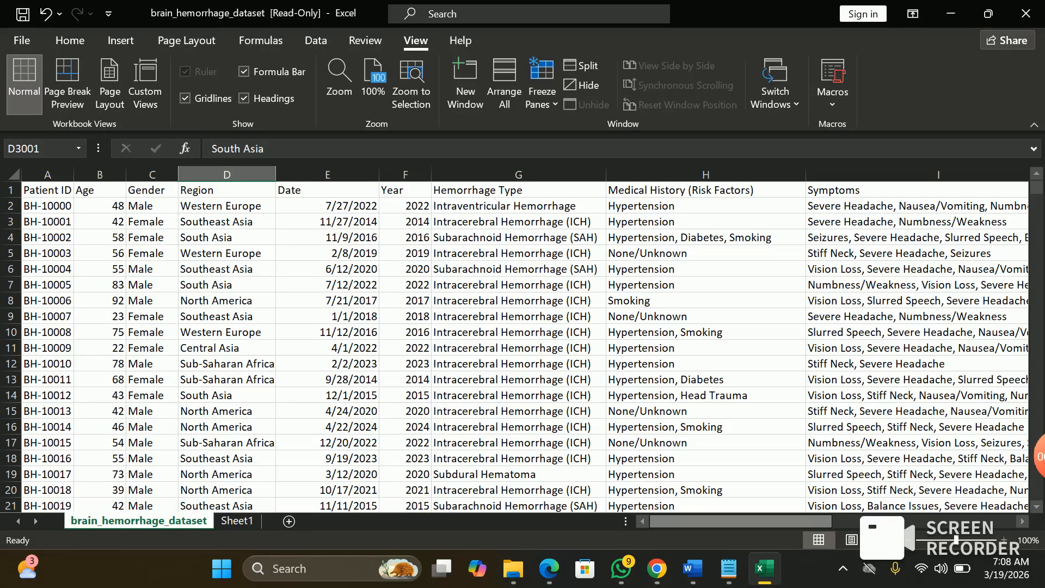
pyautogui.moveTo(708, 522)
pyautogui.mouseDown()
pyautogui.moveTo(876, 522)
pyautogui.moveTo(706, 521)
pyautogui.mouseUp()
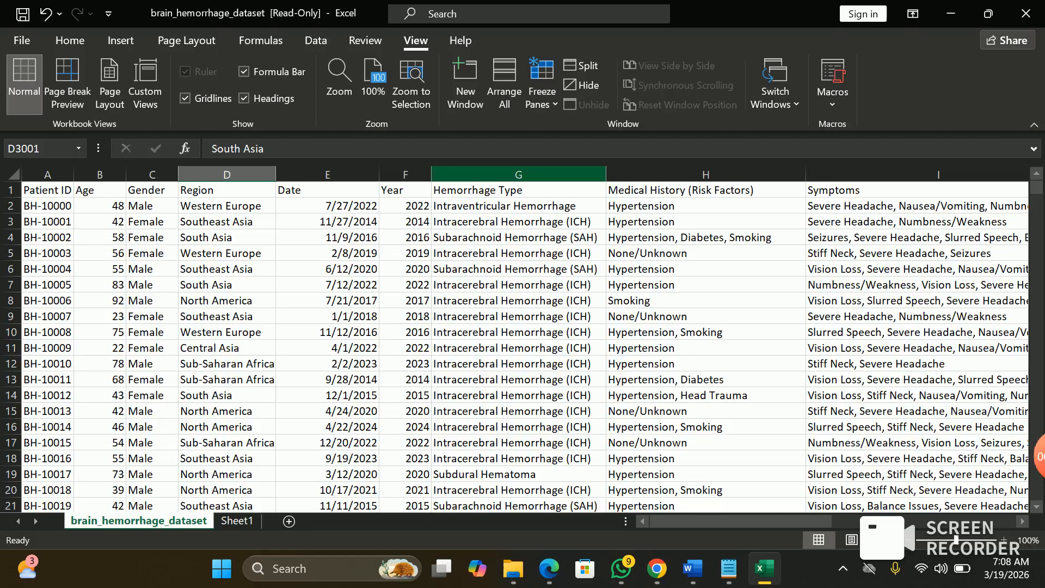
# Split the sheet vertically into two panes directly before the Hemorrhage Type column G
pyautogui.click(519, 175)
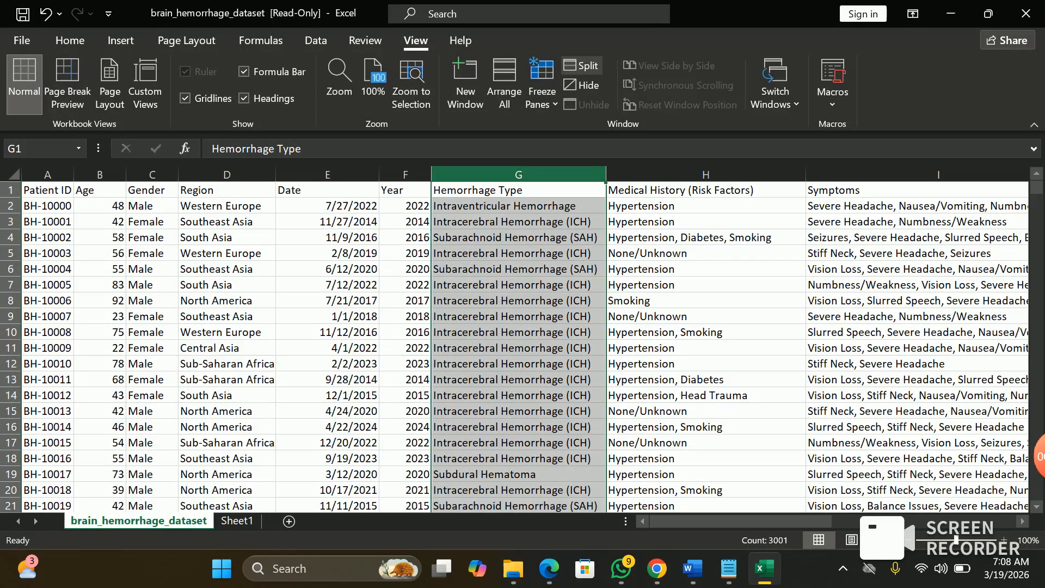
pyautogui.click(581, 66)
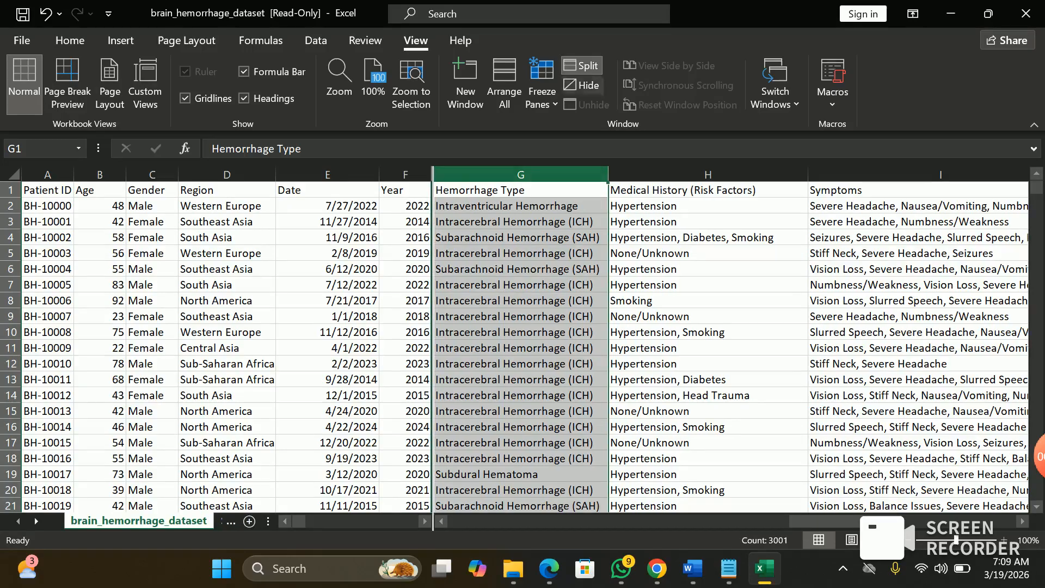
pyautogui.click(708, 380)
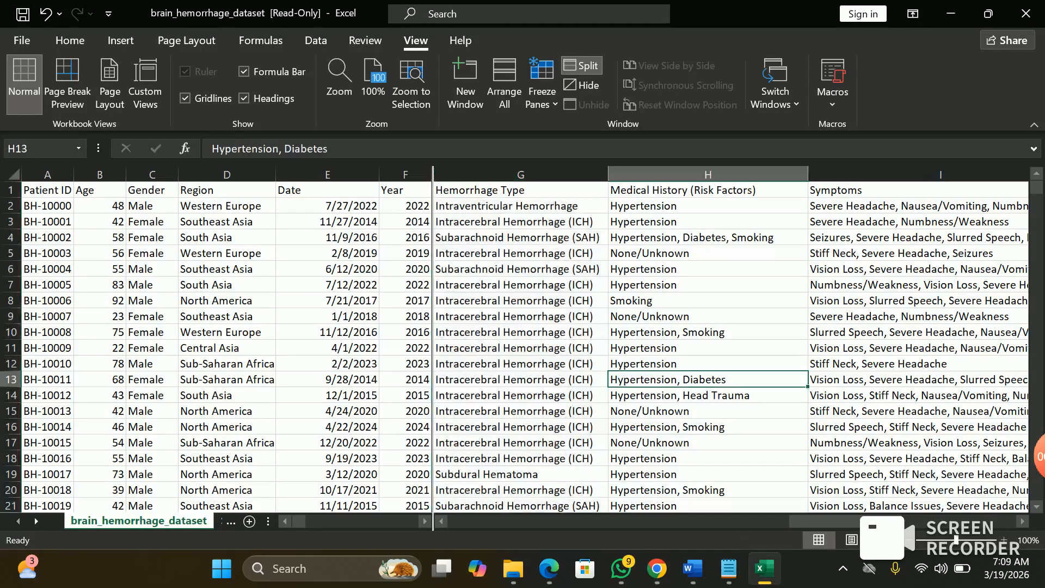
# View the Symptoms and Outcome columns beside the Patient ID to Year columns using the vertical split
pyautogui.moveTo(825, 522); pyautogui.dragTo(920, 522)
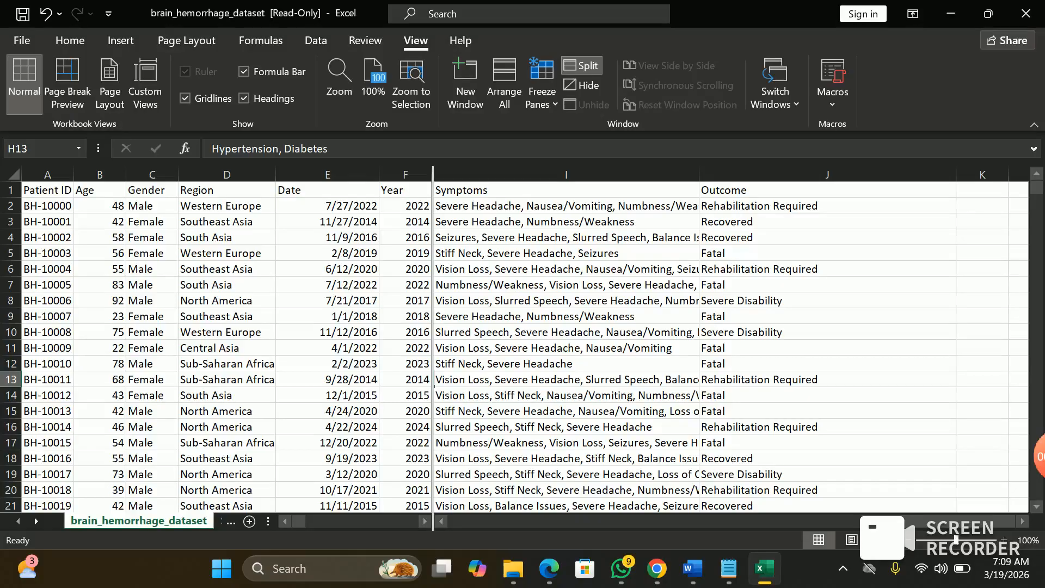
pyautogui.scroll(-1, 566, 348)
pyautogui.scroll(1, 566, 347)
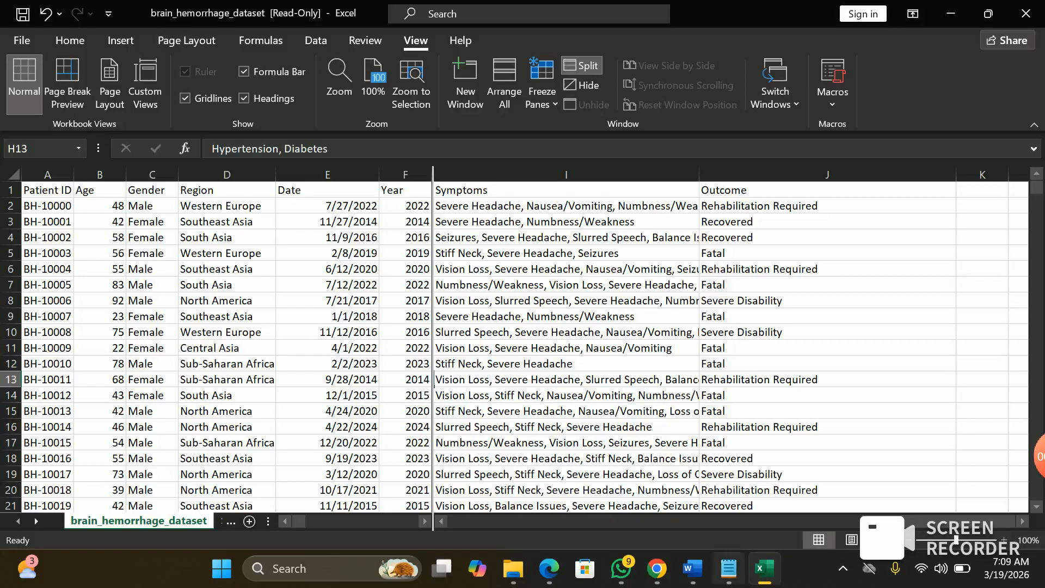
pyautogui.moveTo(901, 522)
pyautogui.mouseDown()
pyautogui.moveTo(749, 522)
pyautogui.moveTo(912, 522)
pyautogui.mouseUp()
pyautogui.moveTo(298, 522)
pyautogui.mouseDown()
pyautogui.moveTo(363, 522)
pyautogui.moveTo(298, 522)
pyautogui.mouseUp()
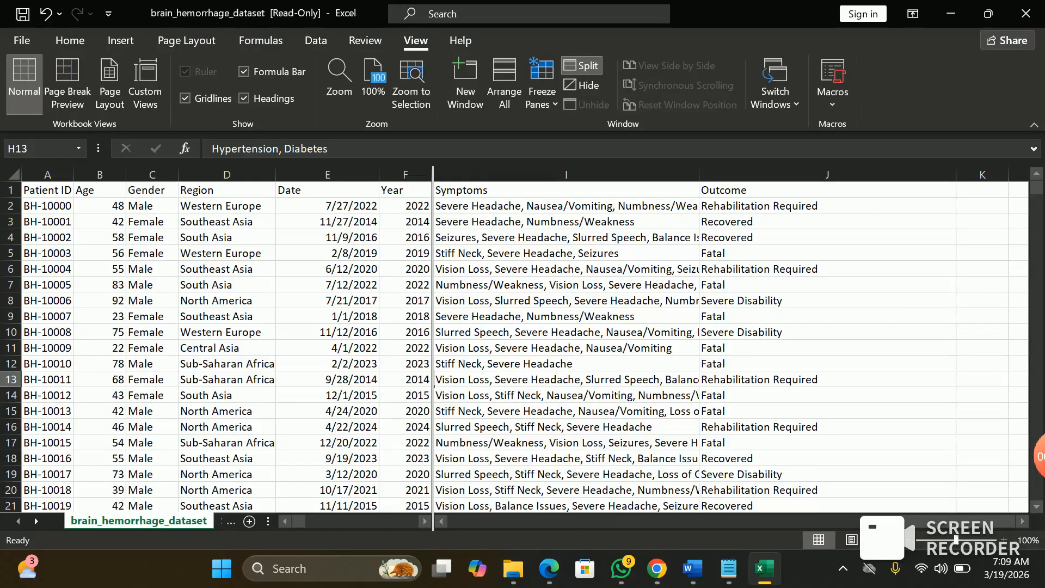
# Glance at Sheet1, return to the brain_hemorrhage_dataset sheet and remove its vertical split
pyautogui.click(231, 521)
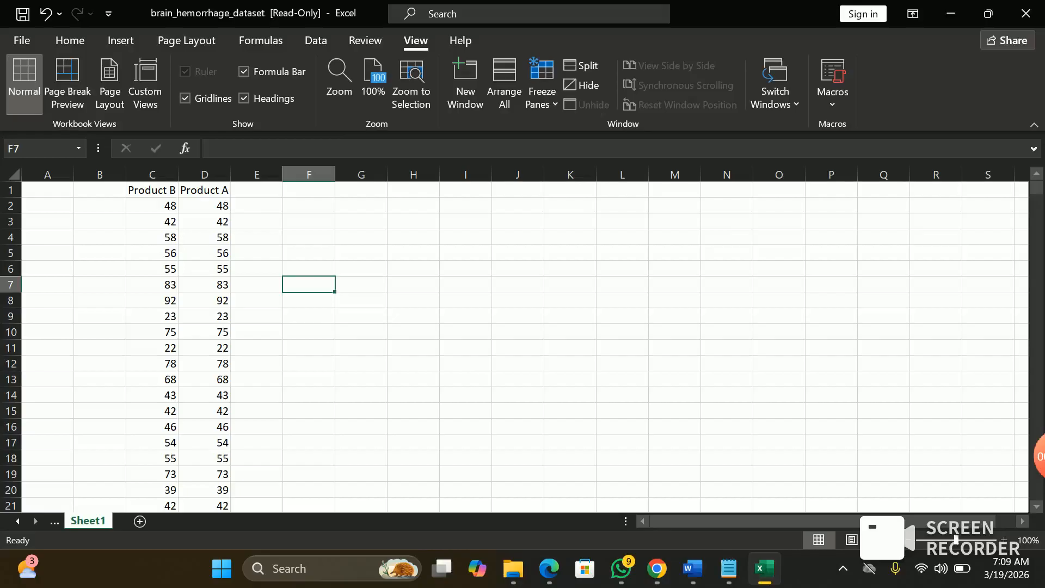
pyautogui.click(54, 522)
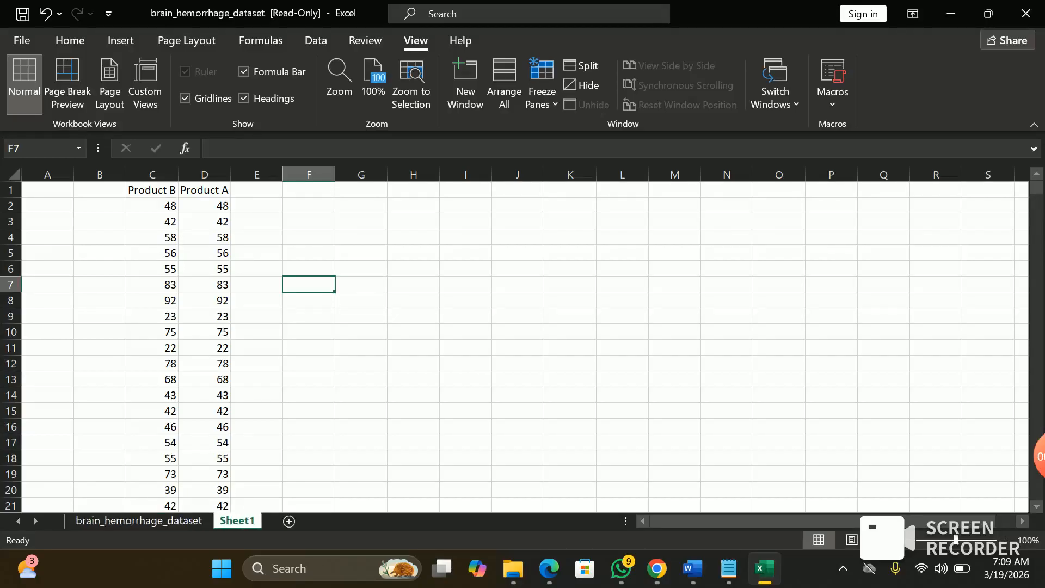
pyautogui.click(136, 522)
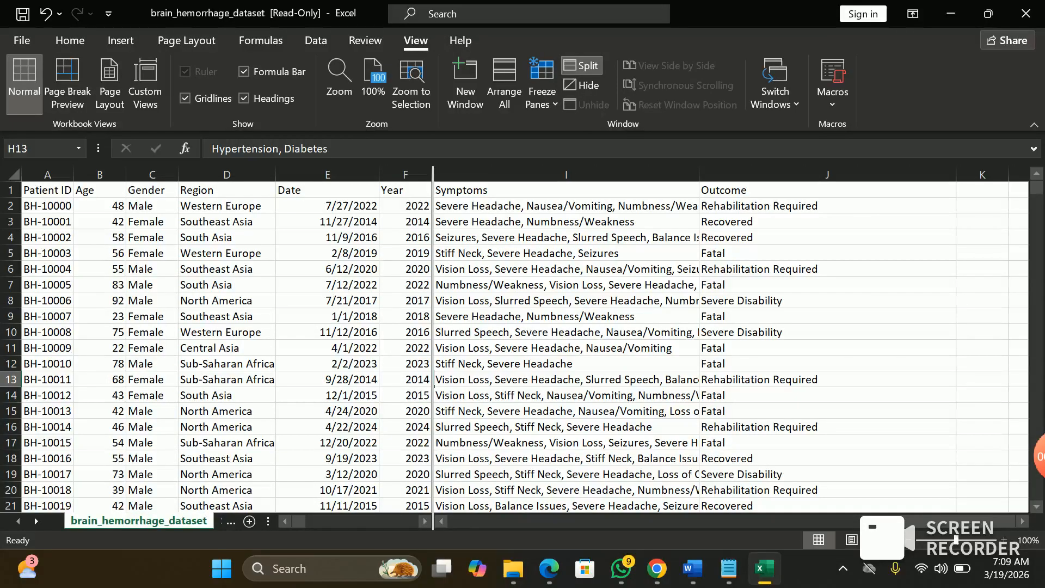
pyautogui.click(581, 65)
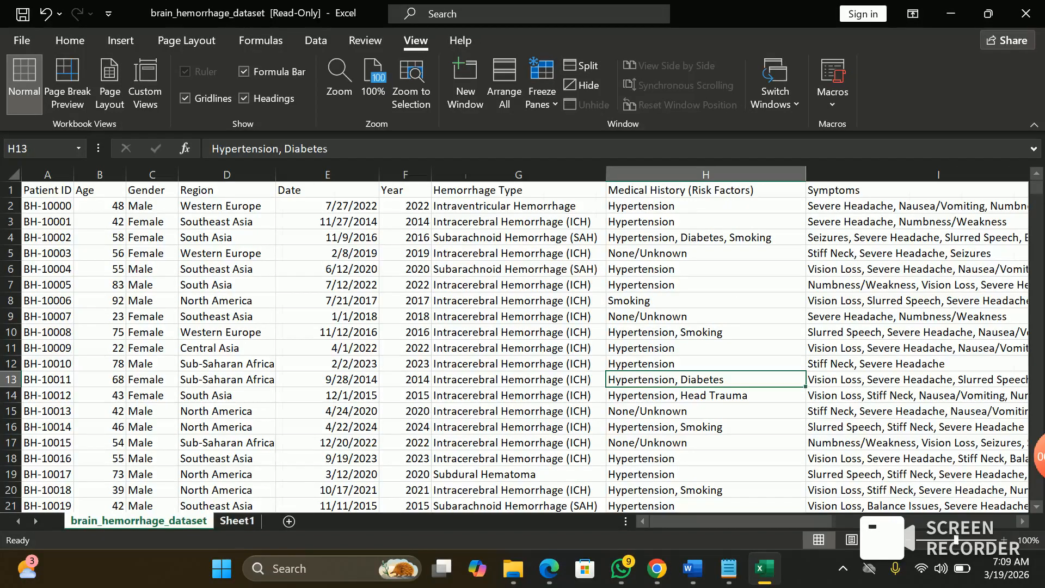
# Switch to Sheet1 and split it horizontally into two panes directly above row 11
pyautogui.click(236, 521)
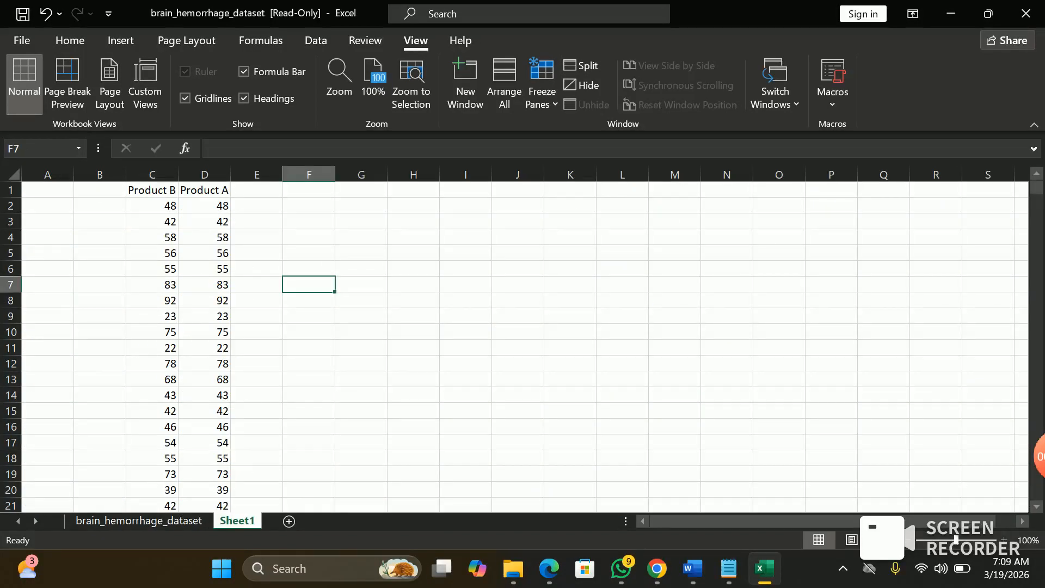
pyautogui.scroll(-1, 522, 343)
pyautogui.scroll(1, 522, 343)
pyautogui.scroll(-5, 523, 343)
pyautogui.scroll(5, 523, 343)
pyautogui.click(11, 347)
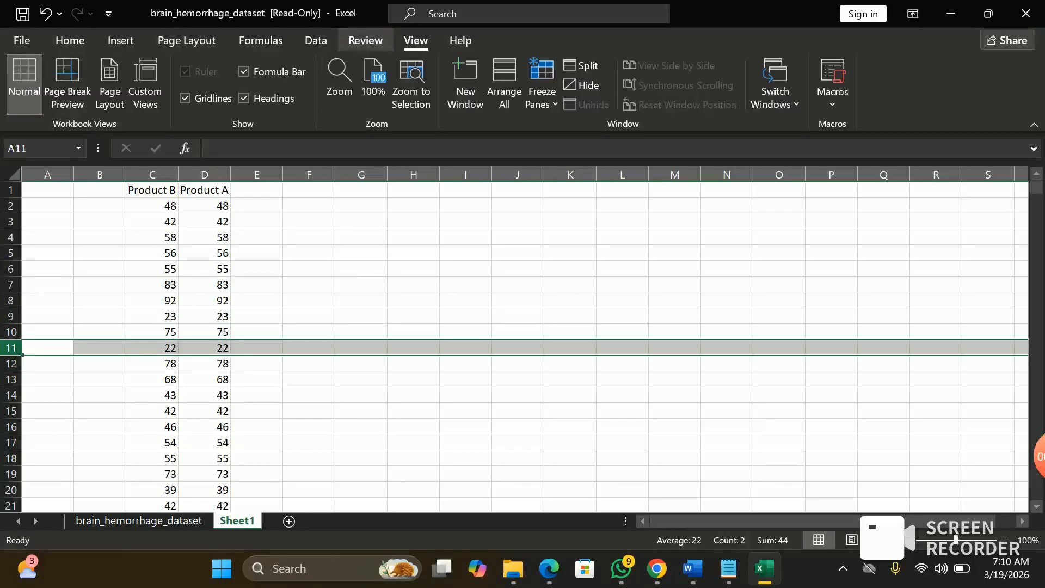
pyautogui.click(581, 66)
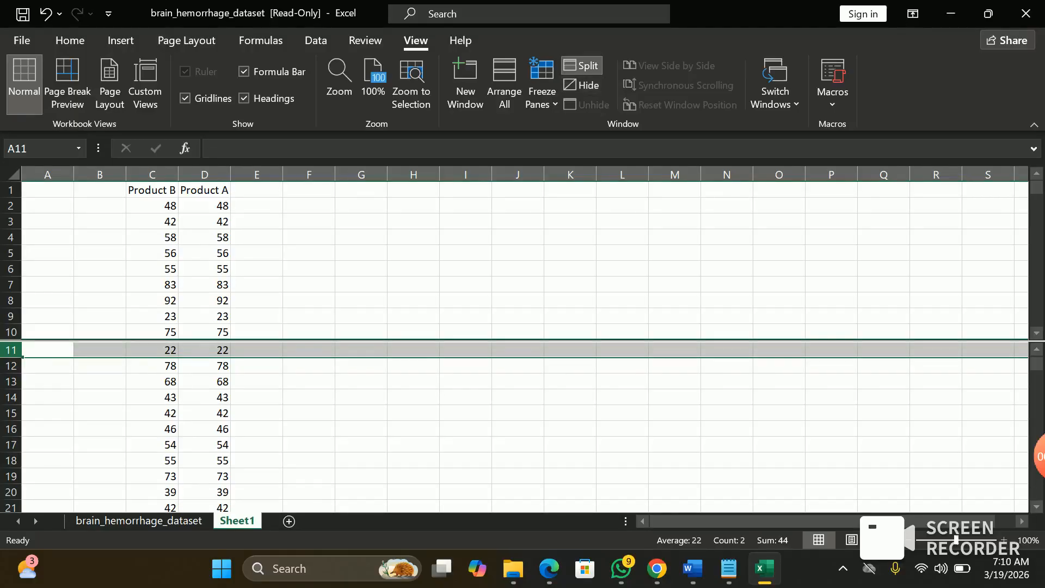
# Bring row 9 into view in the lower pane of Sheet1 and select the Product B cell C9 there
pyautogui.click(414, 444)
pyautogui.scroll(1, 414, 424)
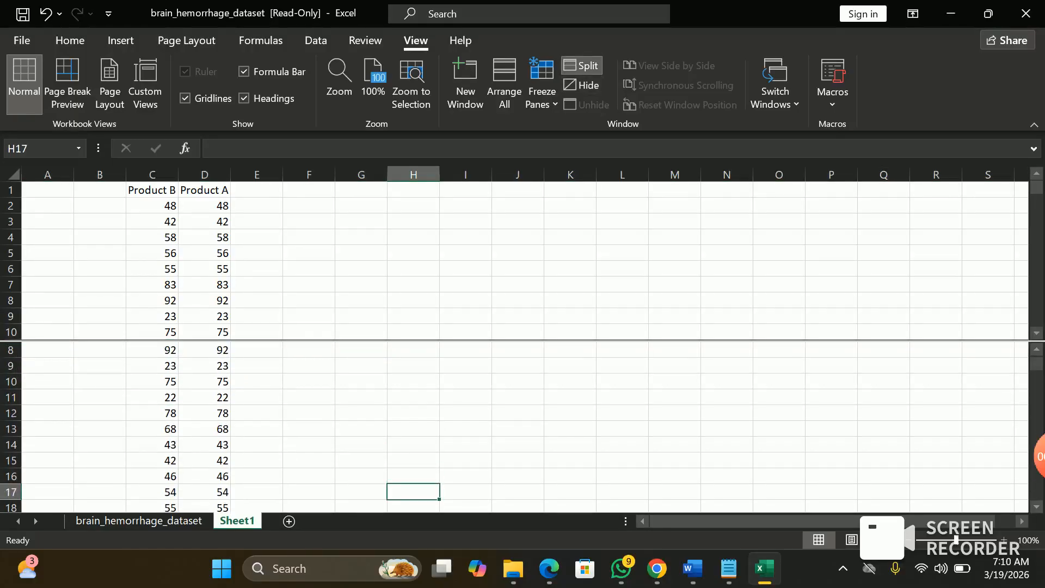
pyautogui.click(152, 365)
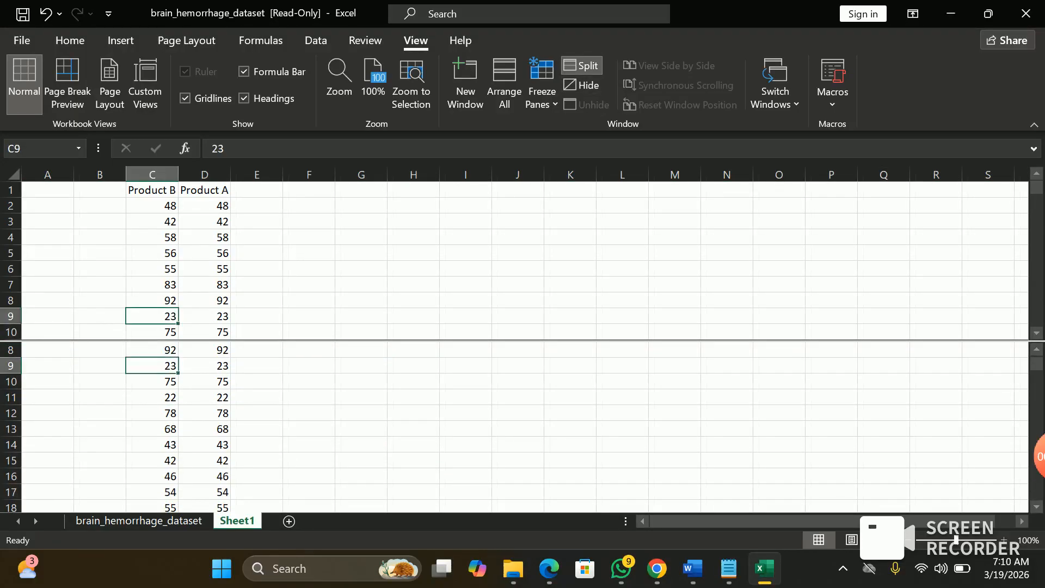
# Bring the last data rows into view in the lower pane and enter =SUM(C2996+D2996) in cell F2996
pyautogui.hotkey('ctrl', 'Down')
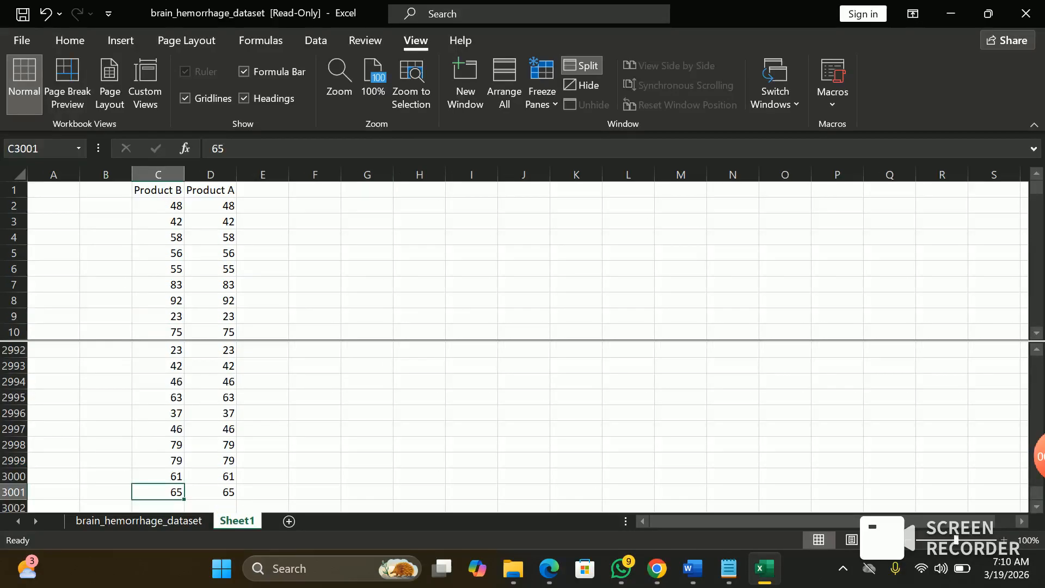
pyautogui.click(315, 413)
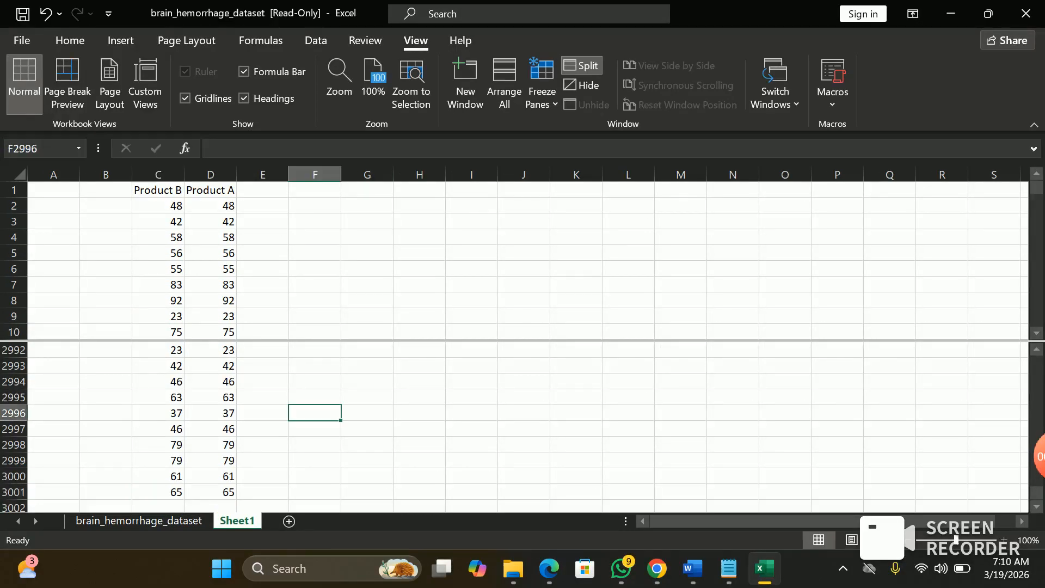
pyautogui.write('=')
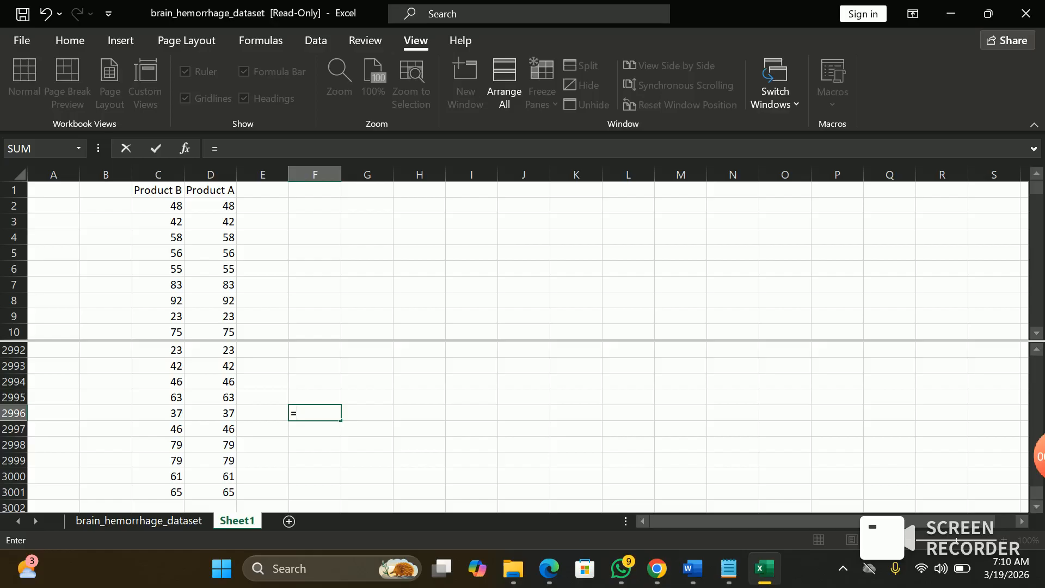
pyautogui.write('Sum')
pyautogui.press('Tab')
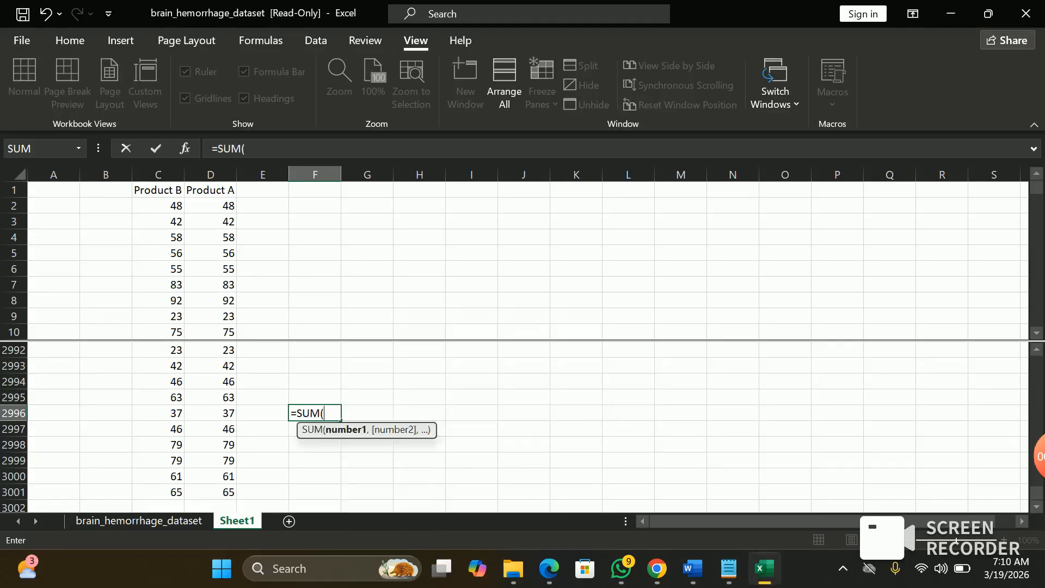
pyautogui.click(158, 412)
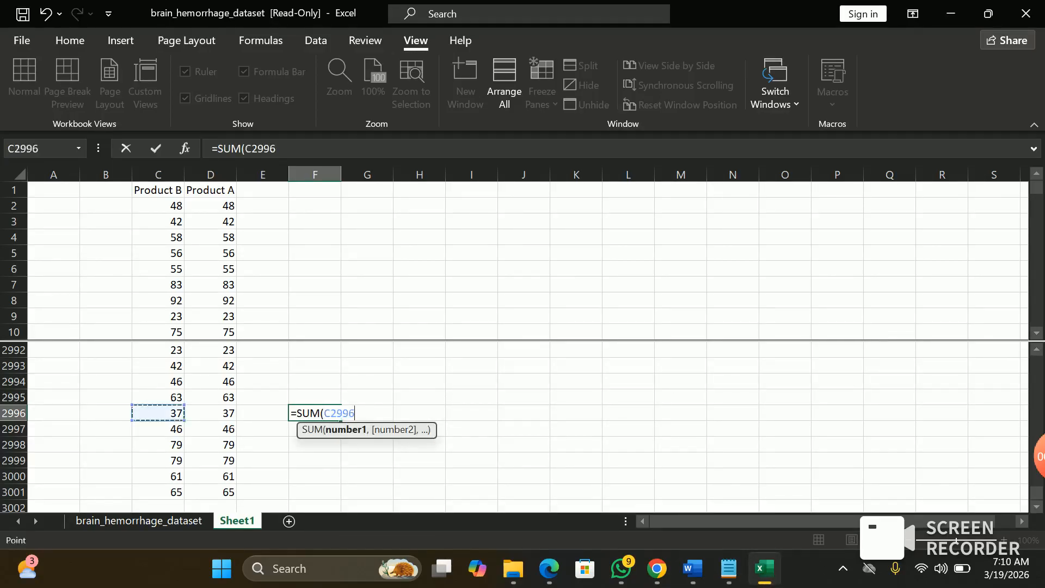
pyautogui.write('+D2996')
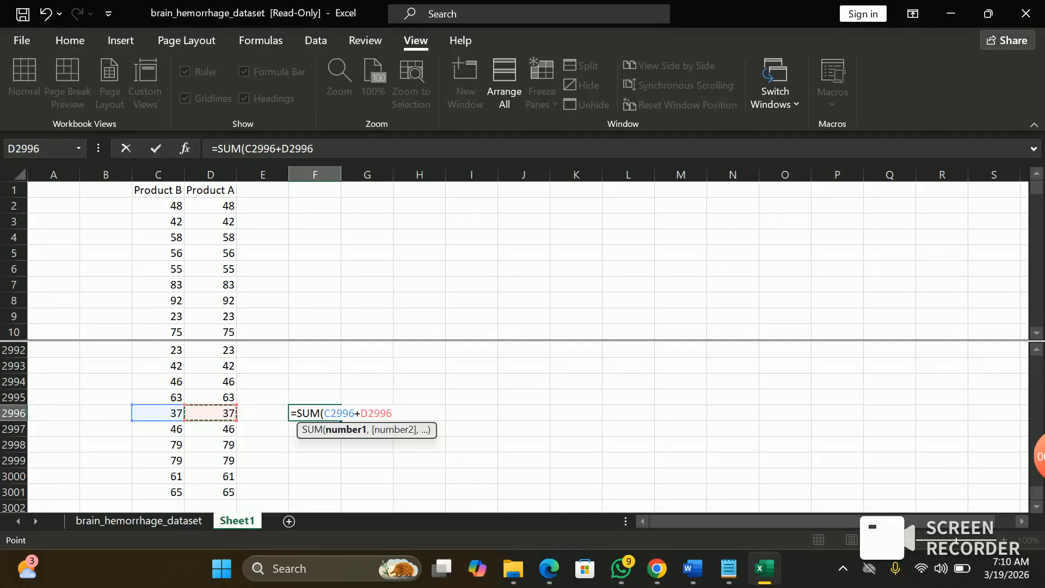
pyautogui.write(')')
pyautogui.press('Return')
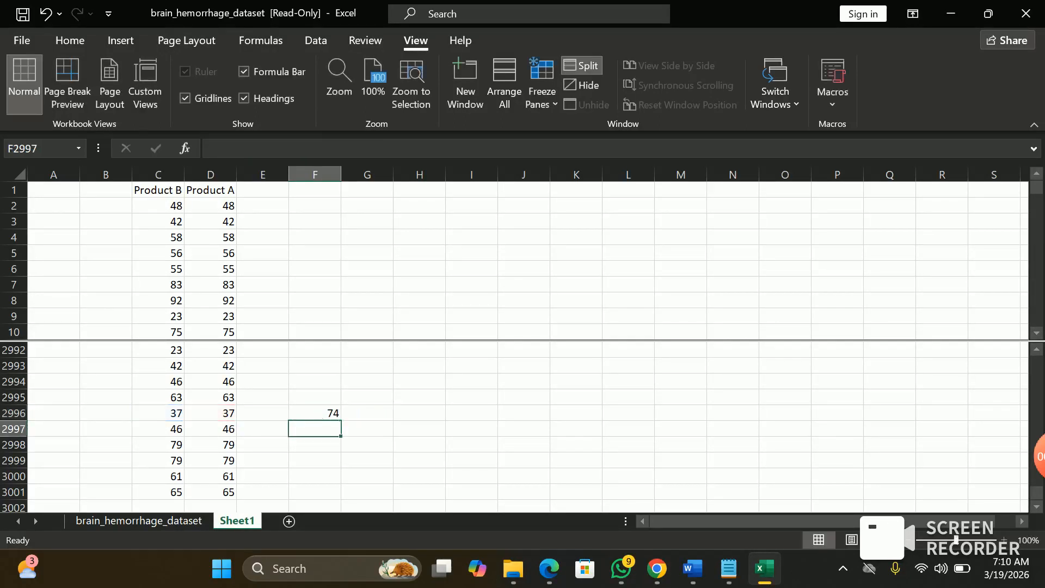
# Fill the formula in F2996 down through F3001 in the lower pane
pyautogui.press('Up')
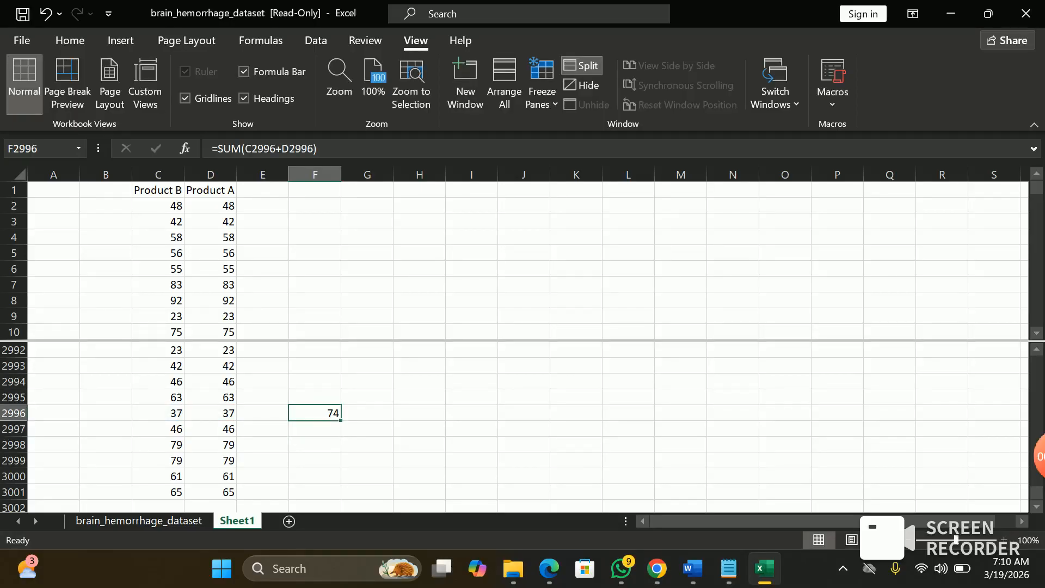
pyautogui.moveTo(341, 421); pyautogui.dragTo(348, 492)
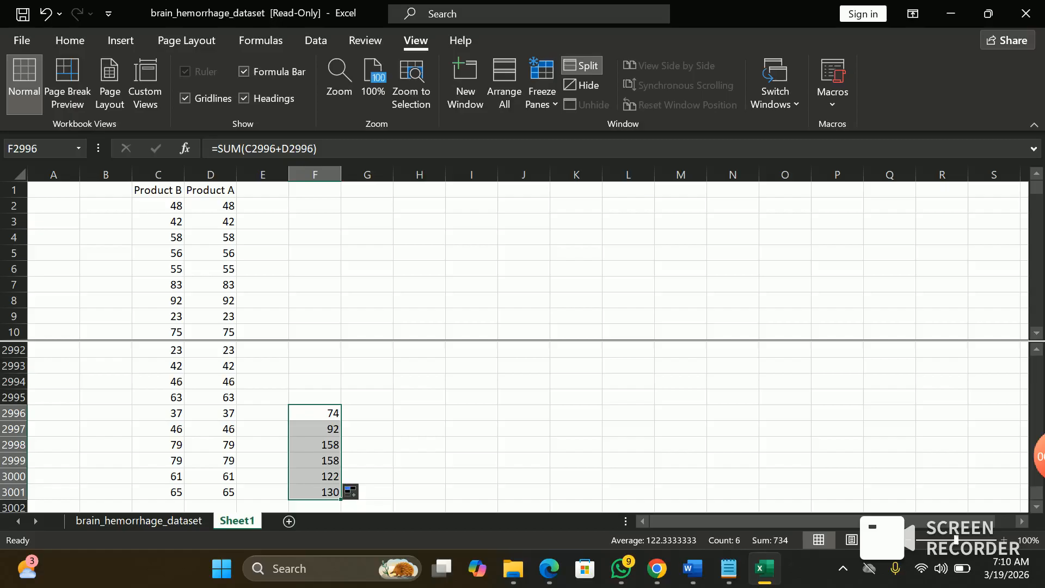
pyautogui.click(419, 461)
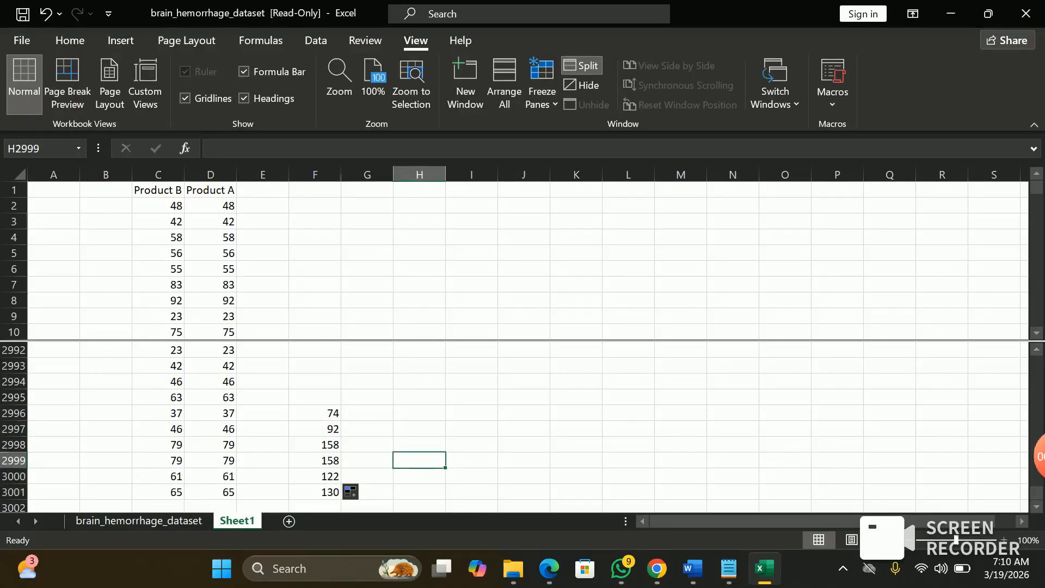
# Enter =SUM(C3+D3) in cell F3 of the upper pane to add the Product B and Product A values
pyautogui.click(315, 221)
pyautogui.write('=Sum')
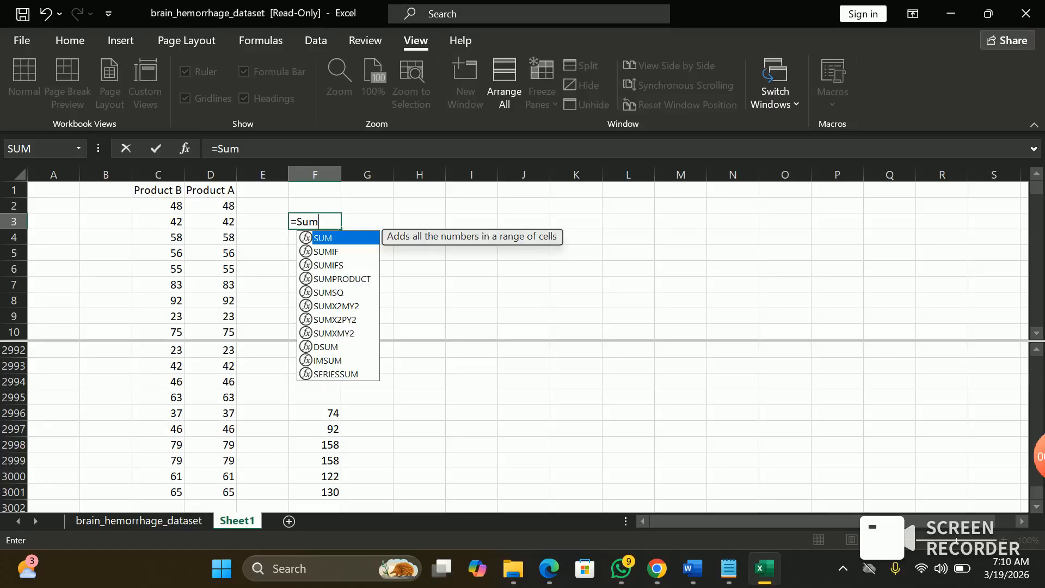
pyautogui.press('Tab')
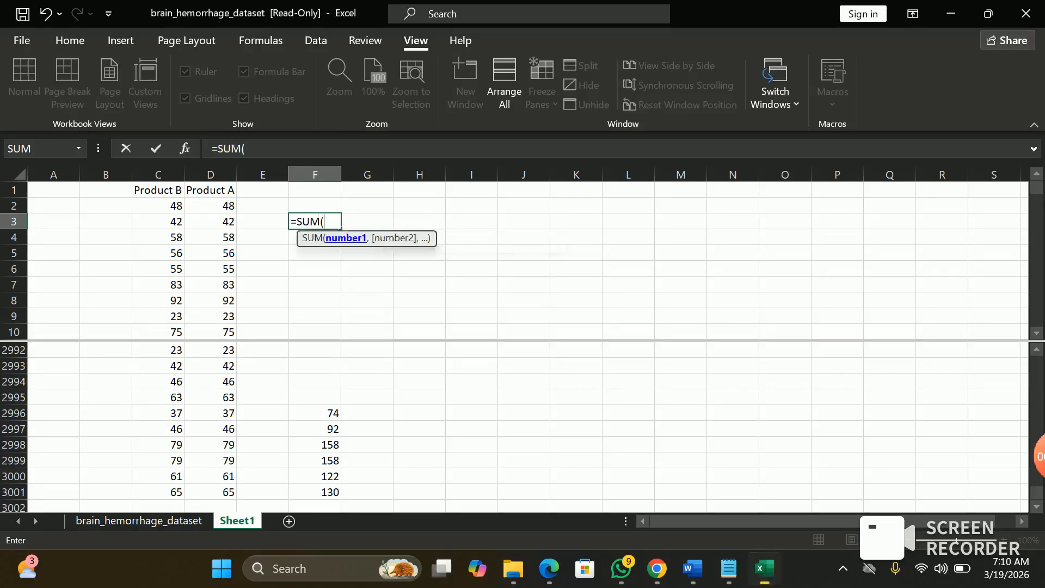
pyautogui.click(158, 222)
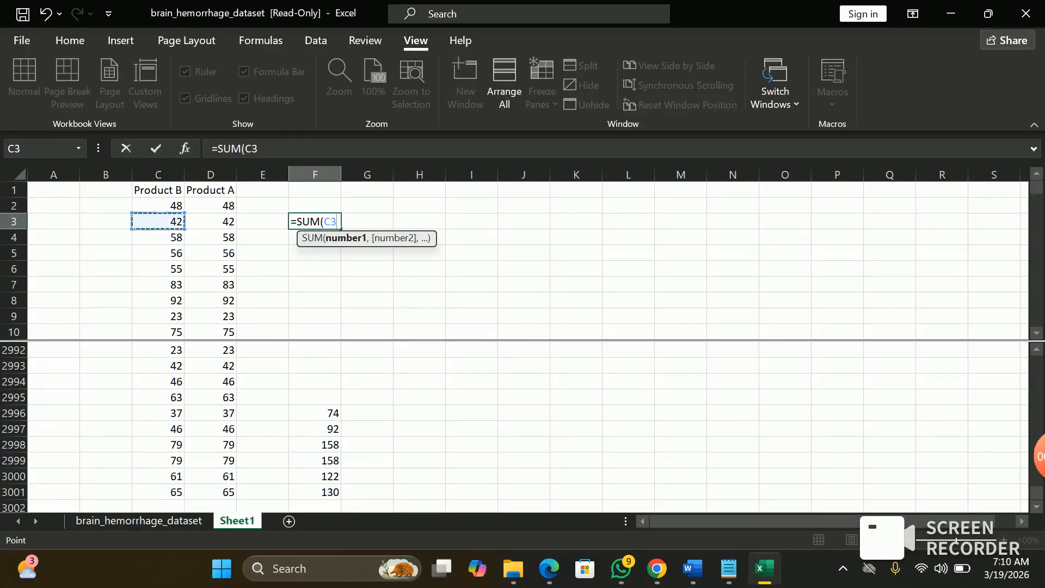
pyautogui.write('+')
pyautogui.click(211, 222)
pyautogui.write(')')
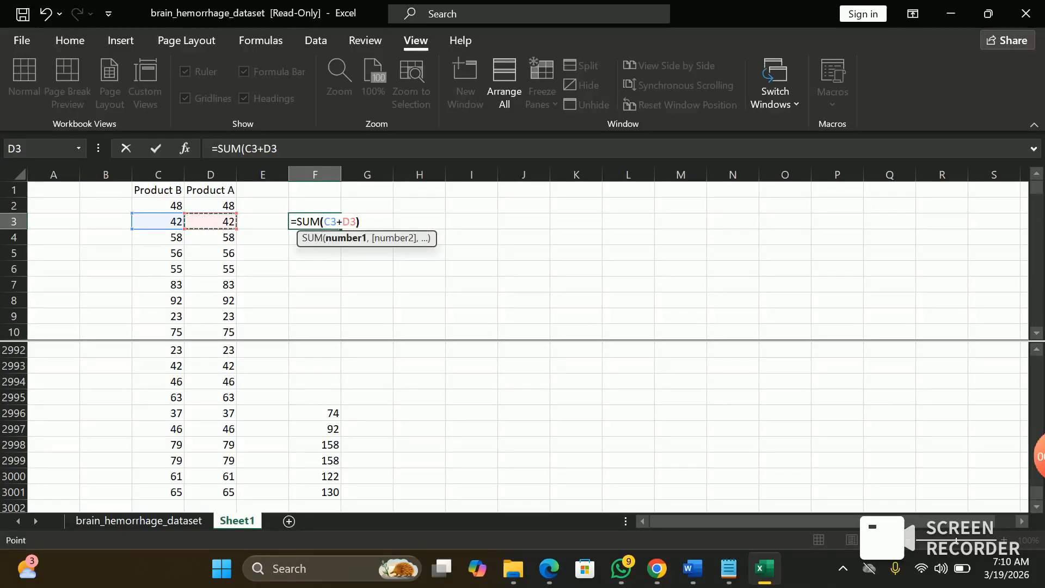
pyautogui.press('Return')
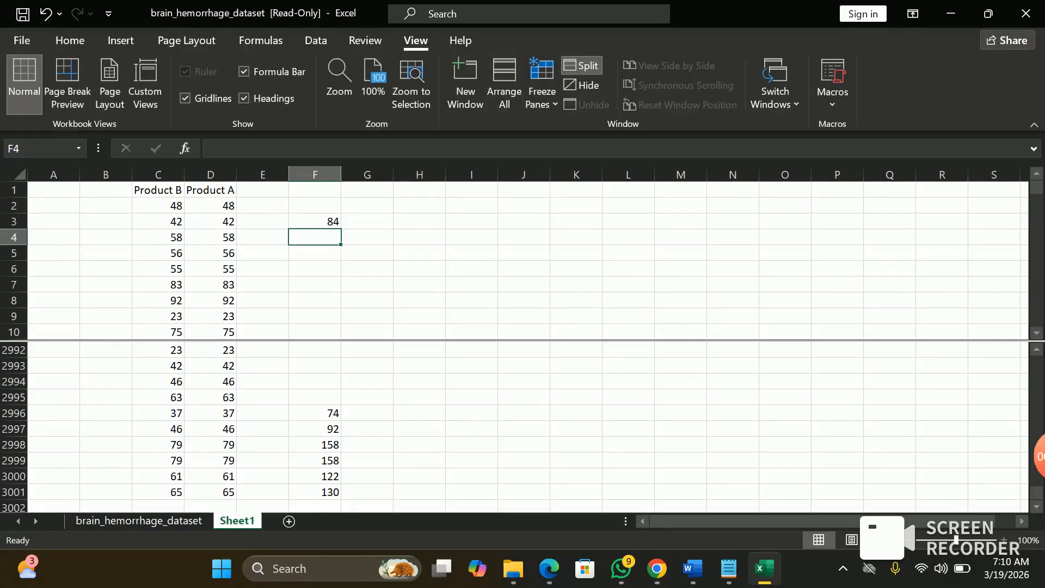
# Fill the formula in F3 down through F10 in the upper pane
pyautogui.click(314, 222)
pyautogui.moveTo(341, 228); pyautogui.dragTo(327, 334)
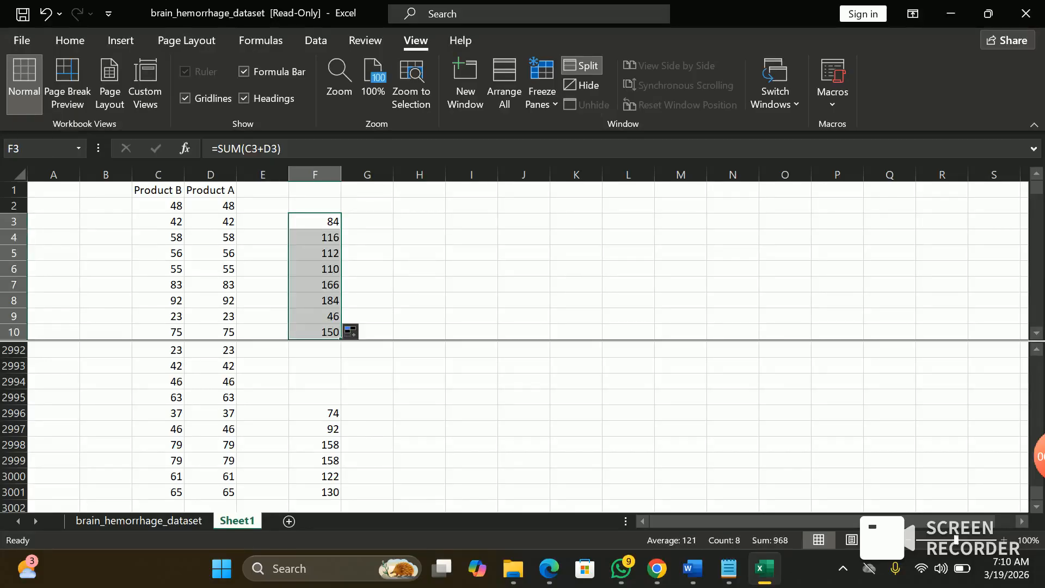
pyautogui.click(419, 268)
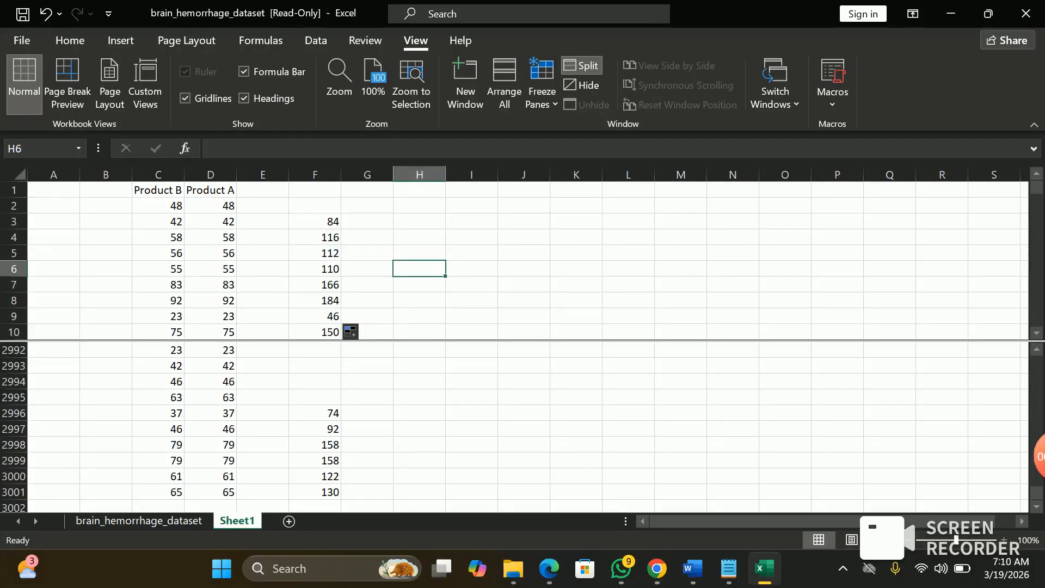